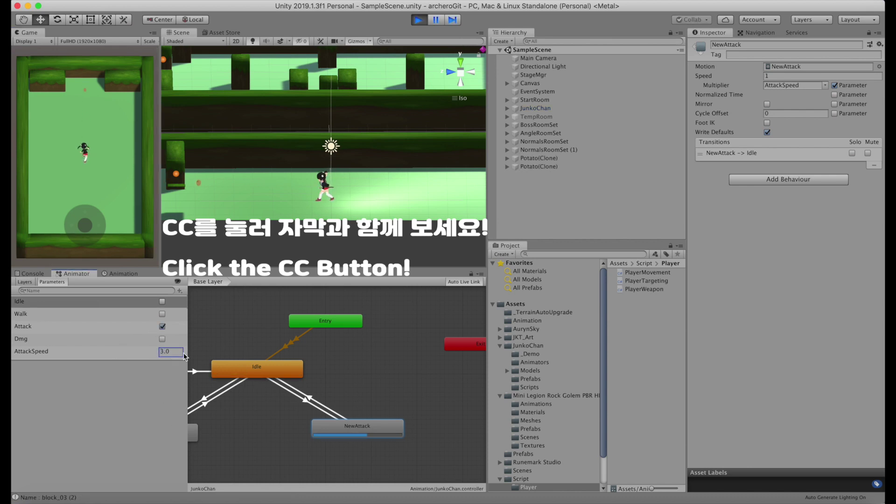
Step: While the game runs, set AttackSpeed to 10, then 0.5, and finally 1.5
text(10)
key(Return)
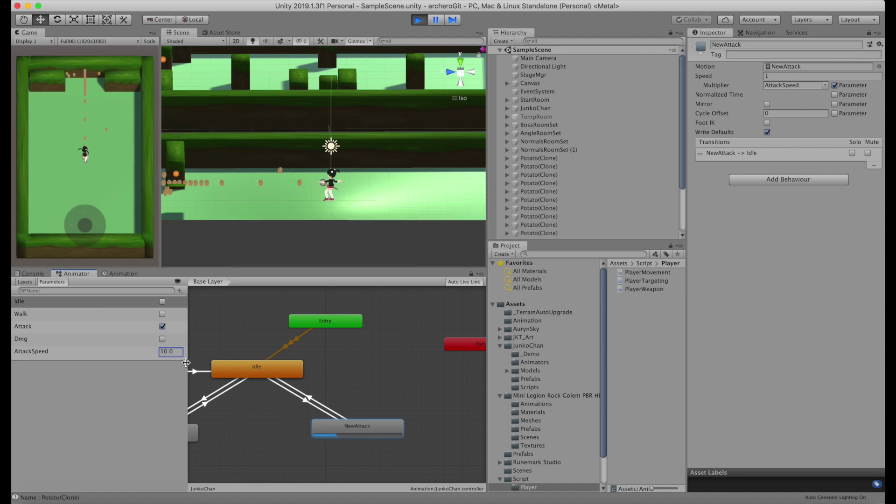
text(0.5)
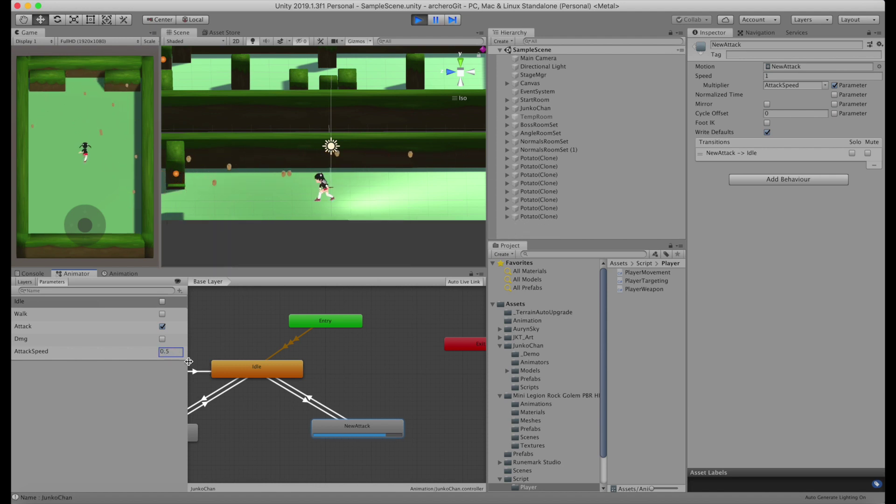
double_click(170, 352)
text(1.5)
key(Return)
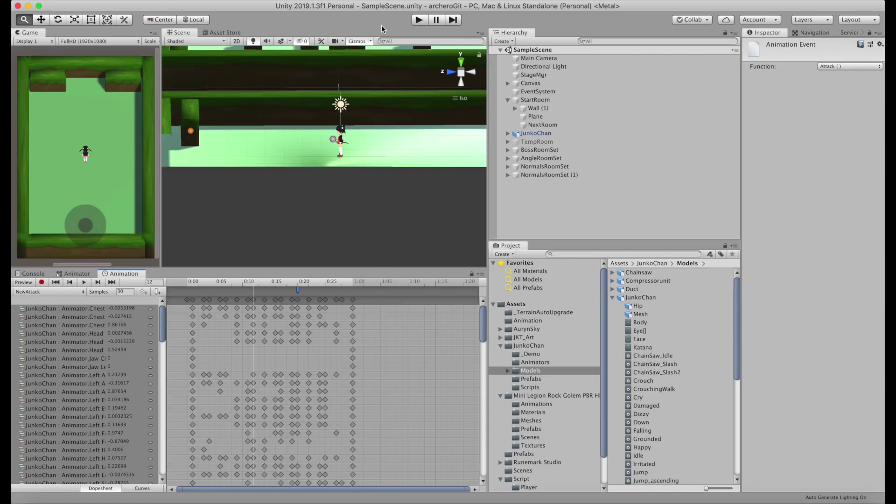
Step: Stop Play mode with the Play button
click(418, 21)
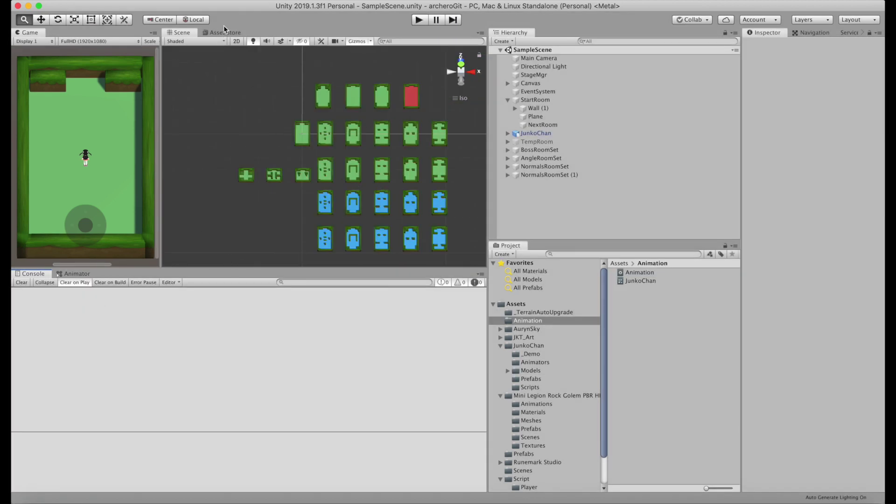
Step: Dock the Animation window in the bottom panel and load JunkoChan's Throw clip
click(255, 2)
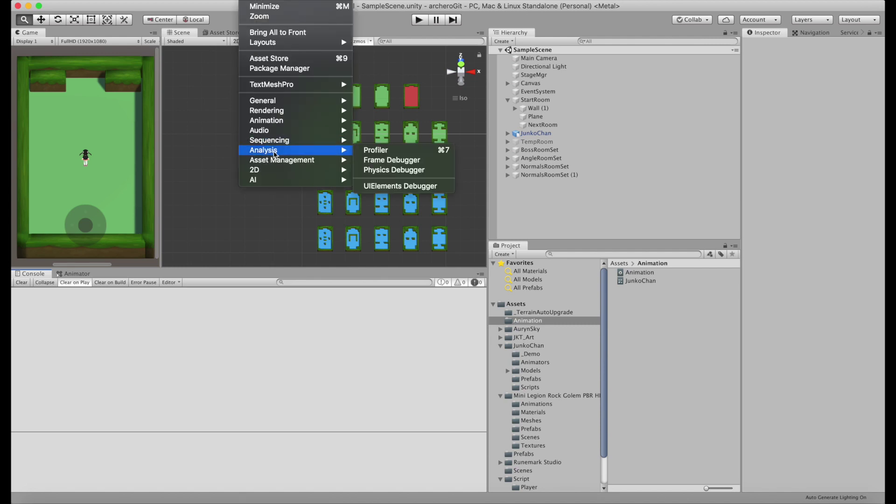
click(369, 120)
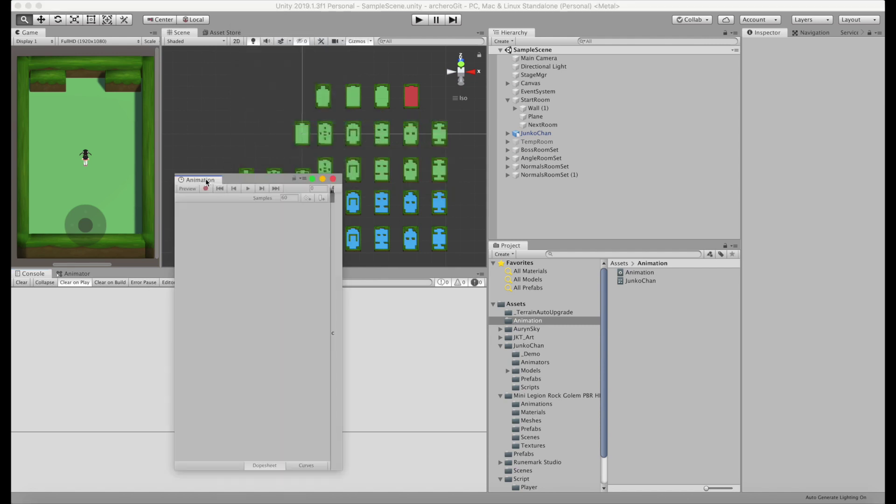
drag(207, 182, 124, 274)
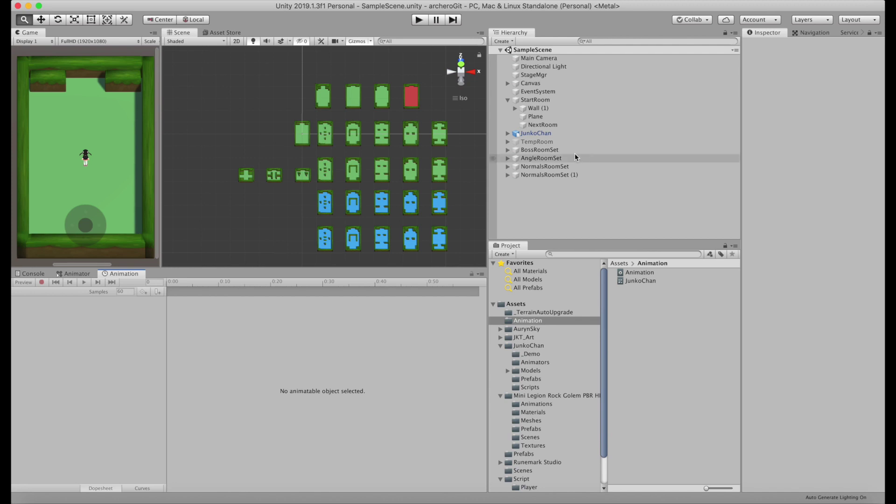
click(556, 133)
click(51, 292)
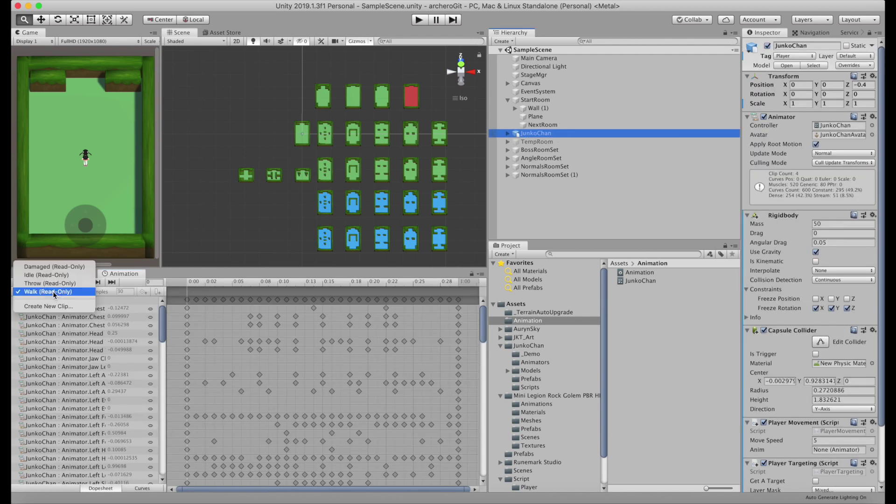
click(57, 282)
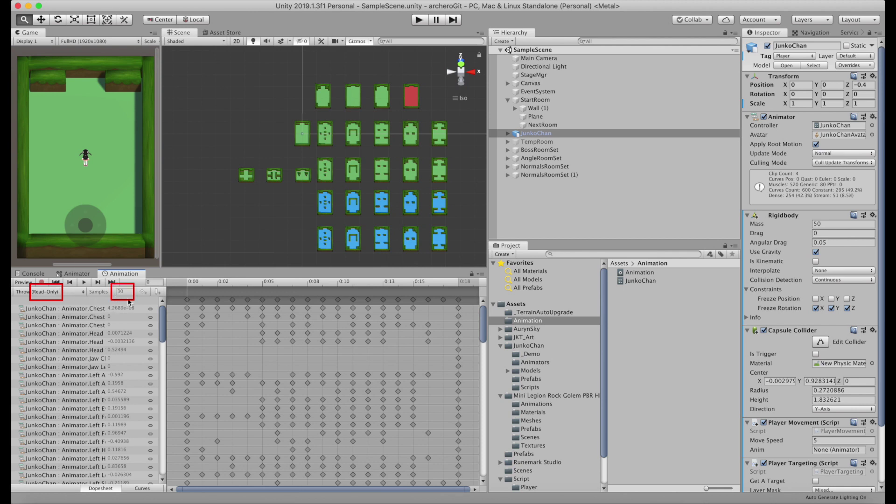
Step: Preview the Throw clip playing, stopping and replaying it, then turn preview off
scroll(275, 348, down, 3)
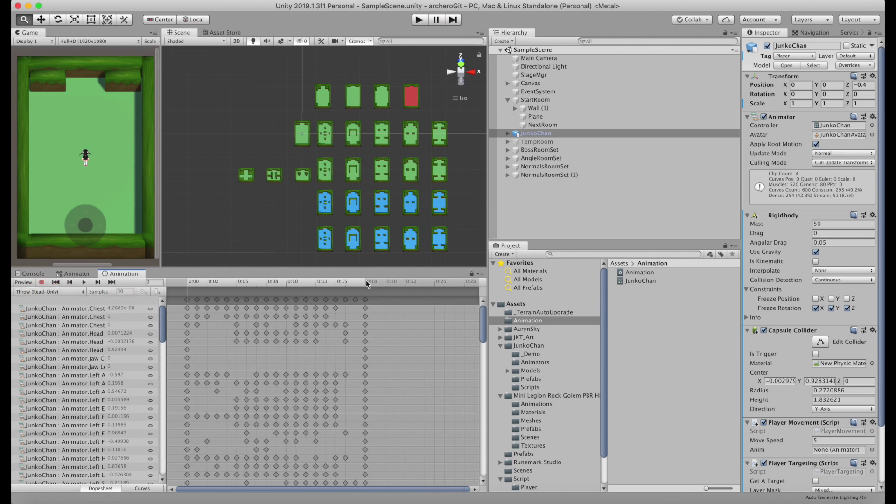
click(34, 282)
click(85, 283)
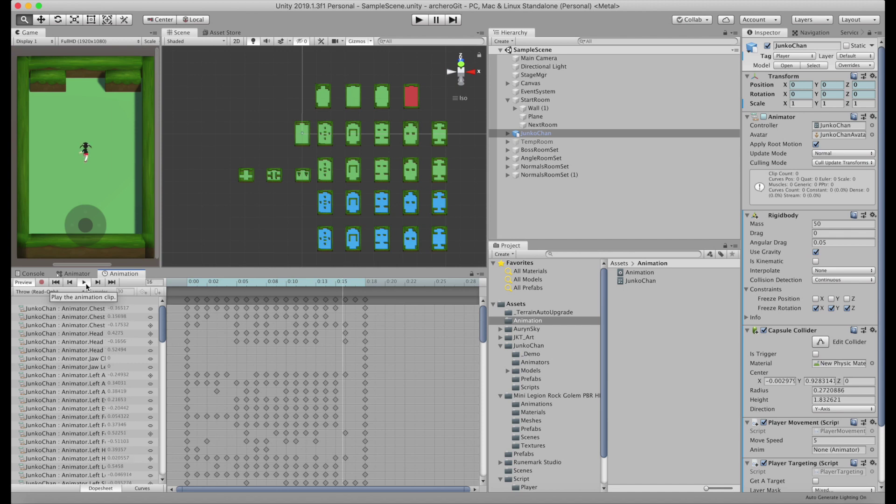
key(space)
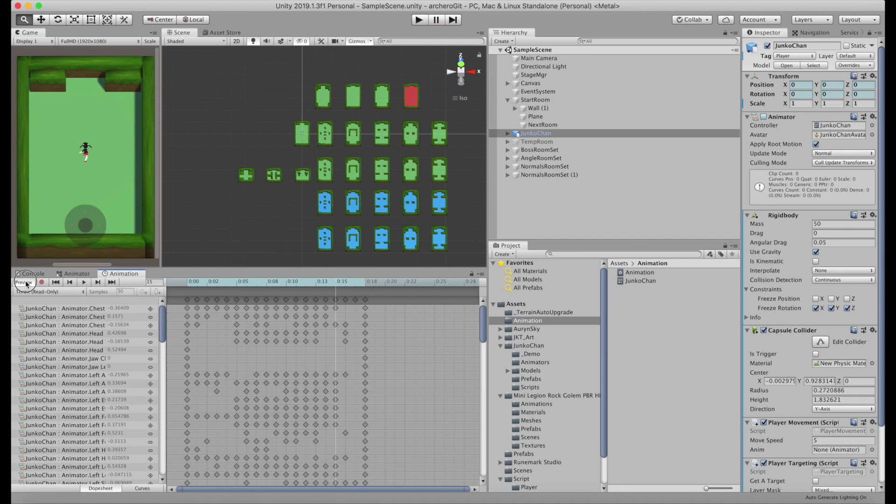
click(84, 283)
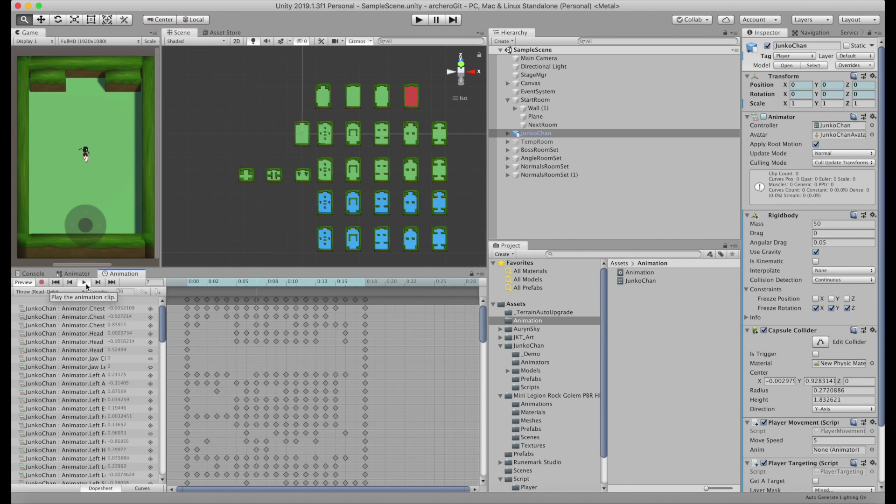
click(27, 283)
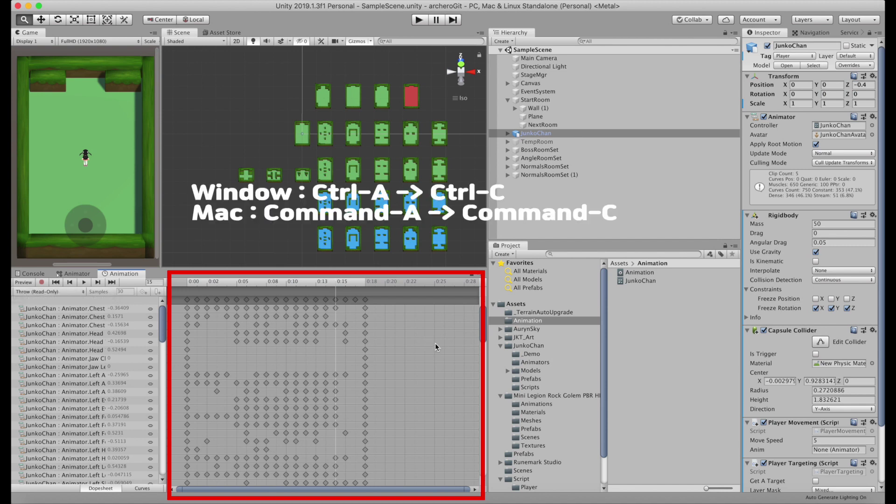
Step: Copy all Throw keyframes, create a new NewAttack clip and paste them into it
key(super+a)
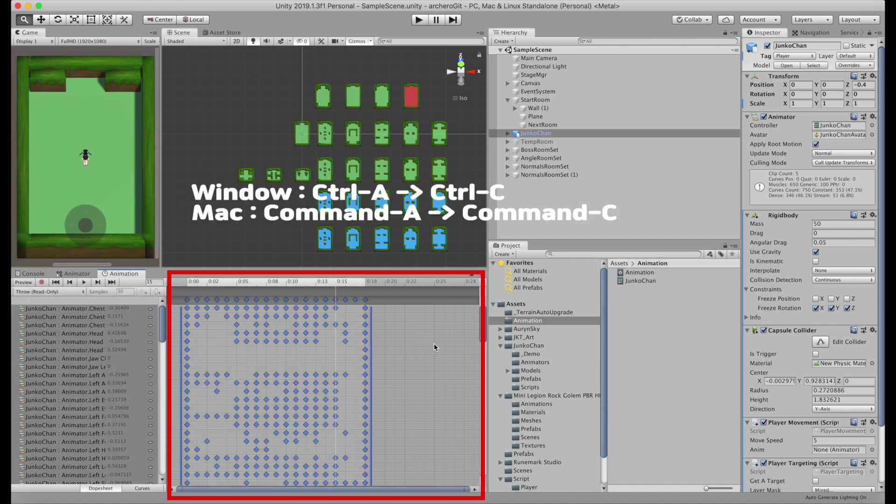
click(42, 292)
click(45, 315)
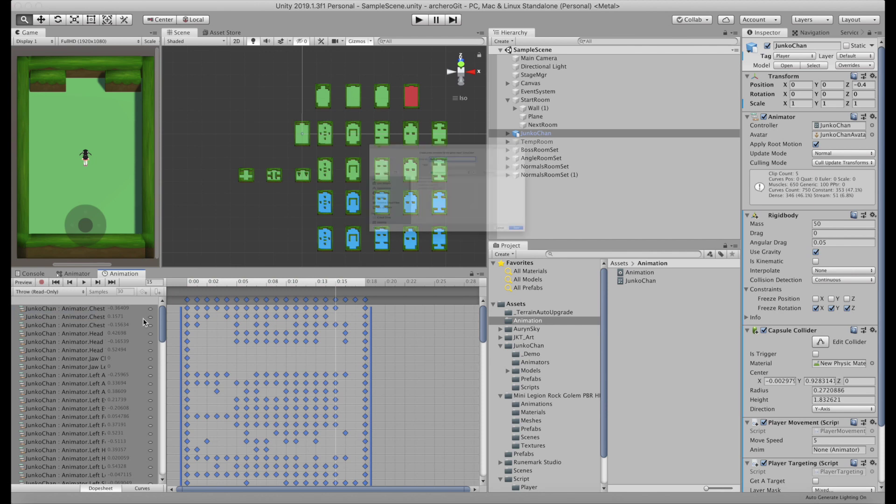
click(460, 145)
click(414, 108)
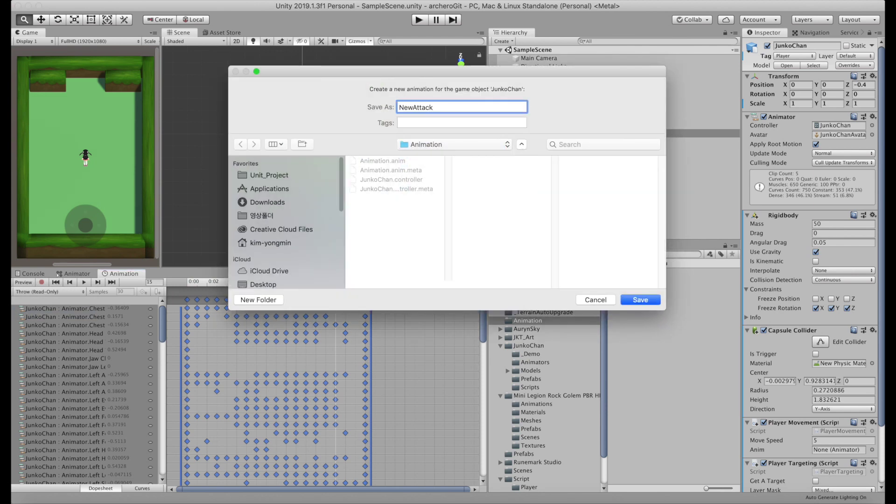
key(Return)
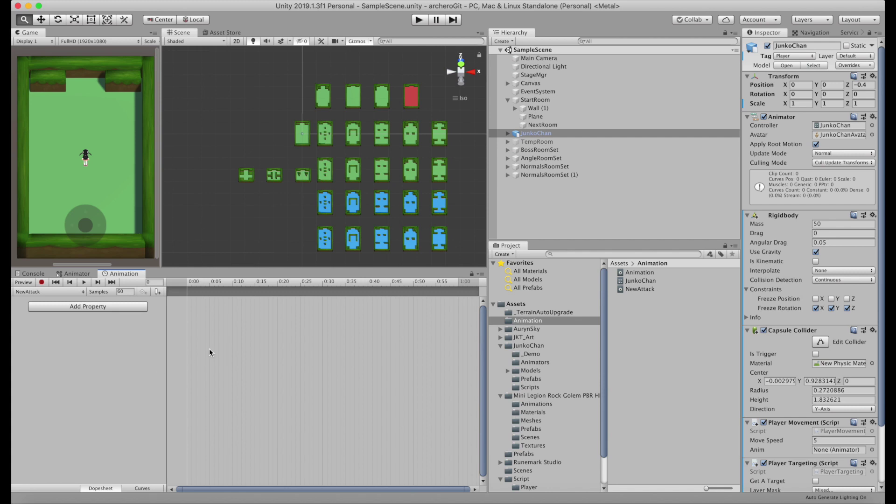
key(super+v)
Step: Set NewAttack to 30 samples and stretch its keyframes so the clip ends at 1:00
text(30)
key(Return)
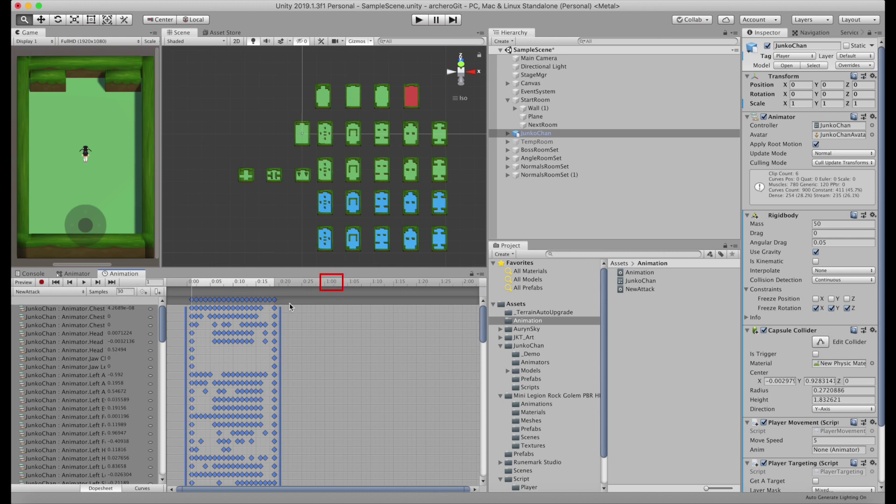
drag(280, 317, 329, 318)
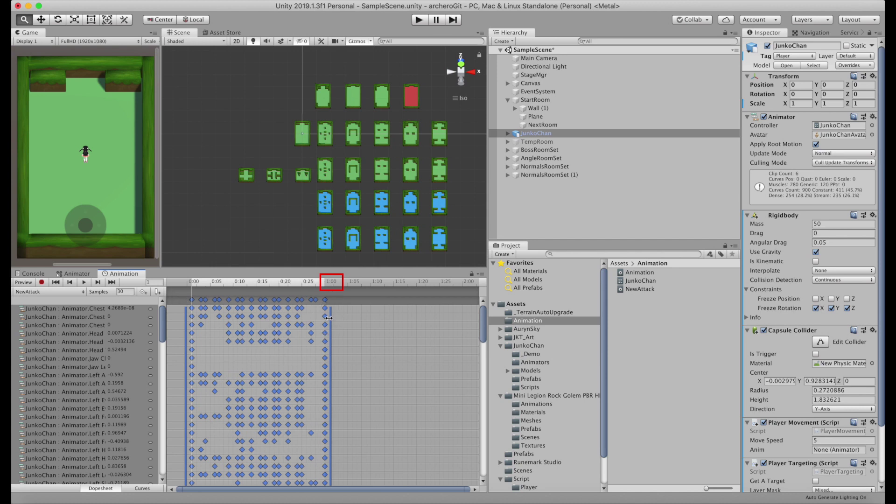
drag(231, 284, 165, 284)
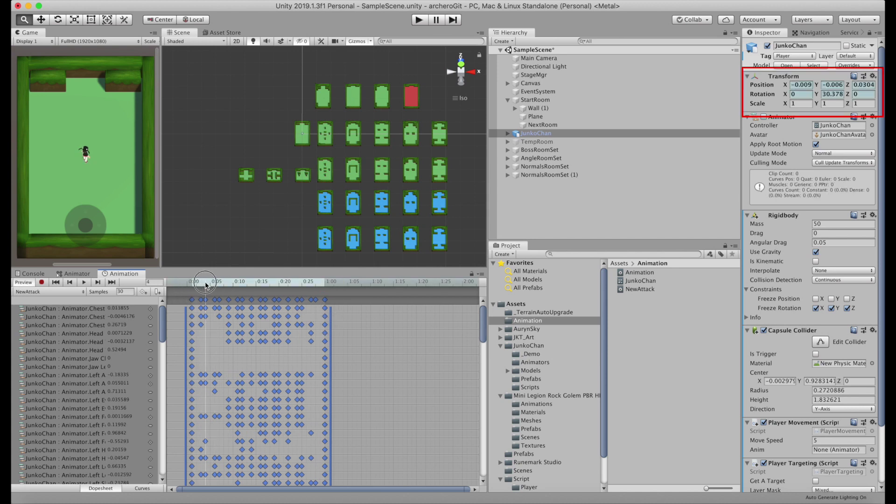
drag(201, 283, 189, 285)
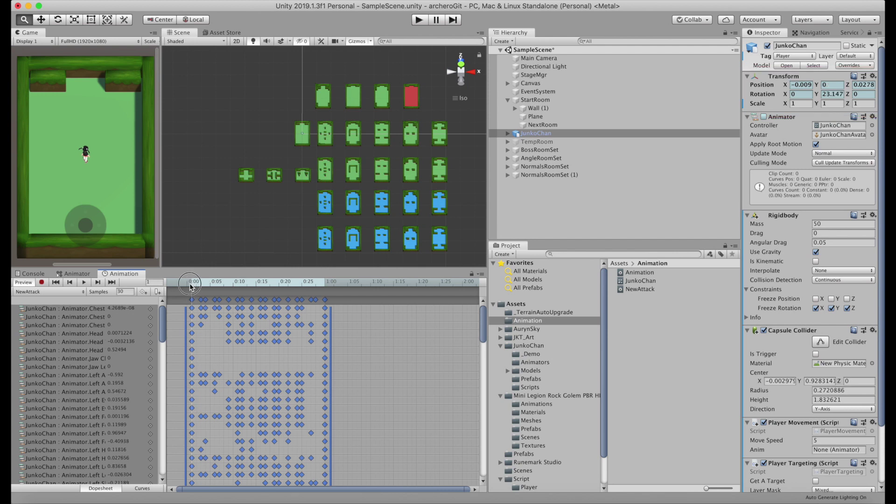
drag(189, 286, 188, 299)
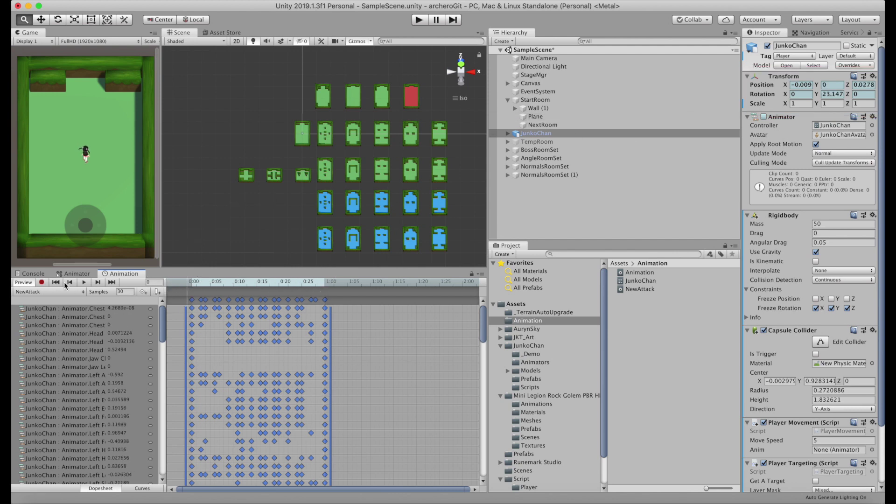
Step: Record the character's X position at 0, then select the attack state in the Animator
click(42, 282)
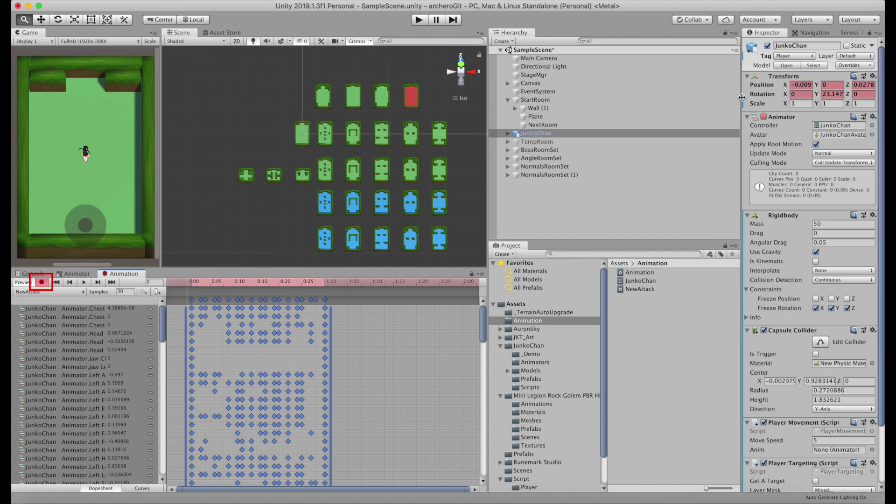
click(796, 84)
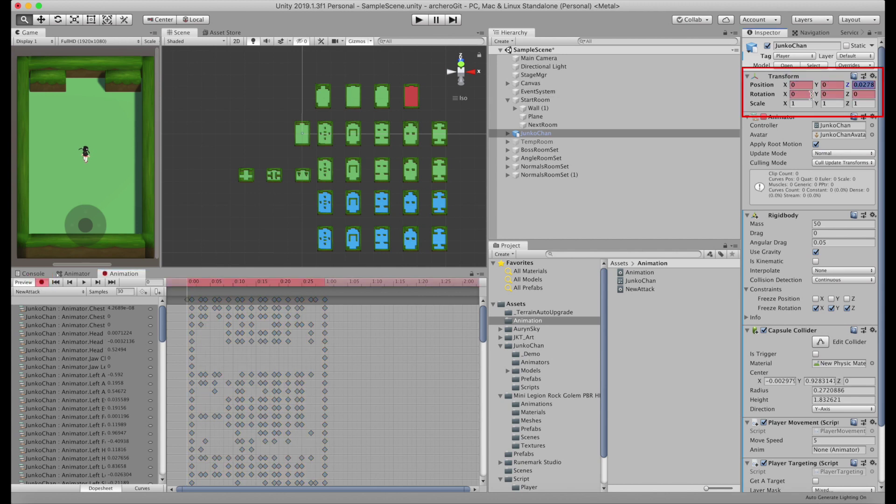
text(0)
click(74, 273)
click(366, 421)
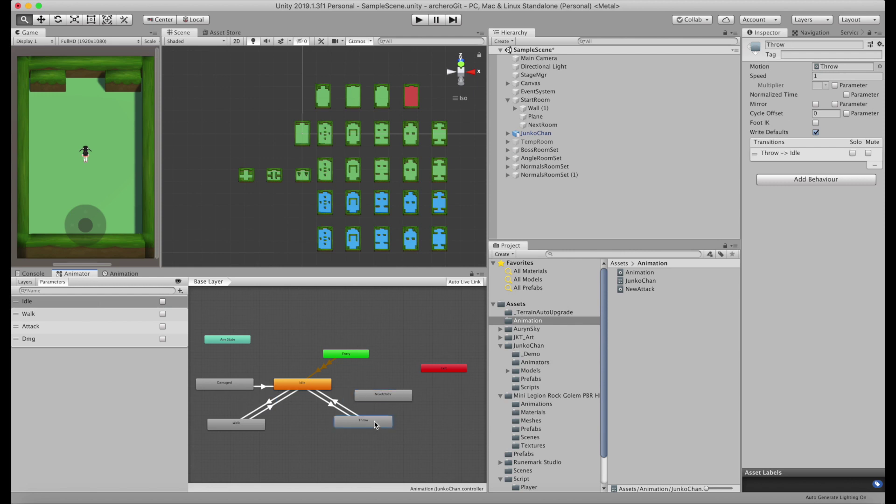
Step: Add an Idle to NewAttack transition with an Attack condition
right_click(364, 422)
click(325, 392)
click(333, 403)
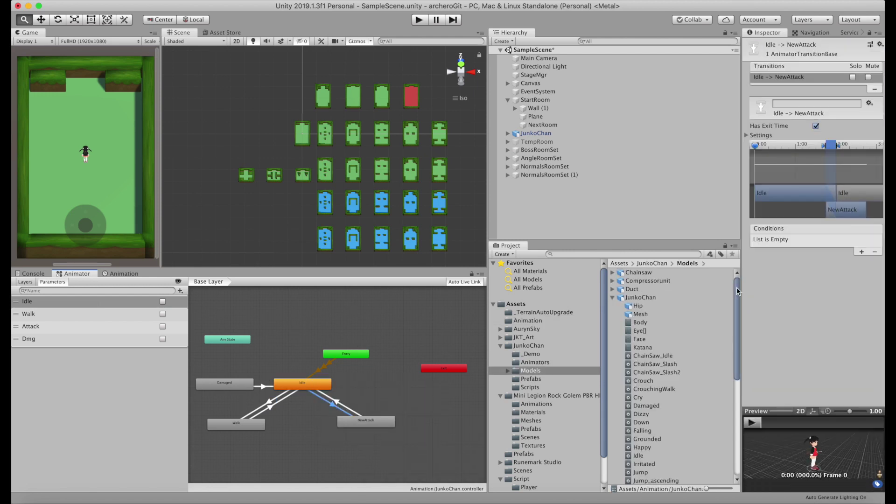
click(747, 135)
click(825, 163)
click(862, 308)
click(789, 297)
Step: Make NewAttack to Idle have no exit time, duration 0 and an Attack false condition
click(794, 313)
click(346, 401)
click(816, 126)
click(825, 164)
text(0)
click(862, 308)
Step: Play-test the attack by turning Attack on, then stop and reselect JunkoChan
key(super+p)
click(163, 327)
click(536, 133)
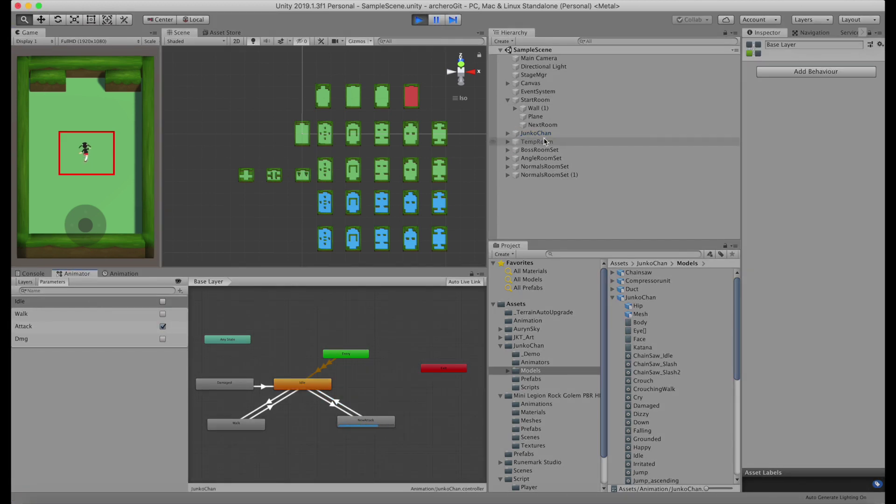
key(super+p)
click(124, 274)
Step: Add an animation event at frame 22 of NewAttack that calls Attack()
key(f)
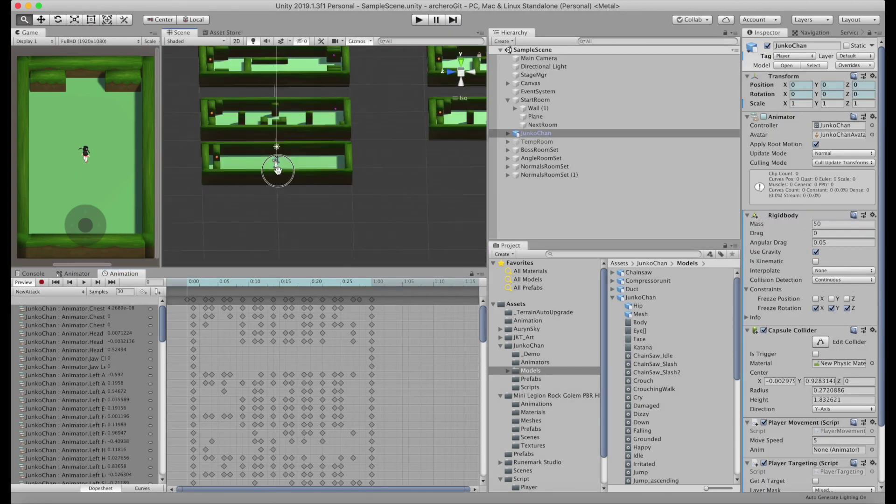
alt+drag(252, 158, 311, 149)
scroll(272, 353, down, 3)
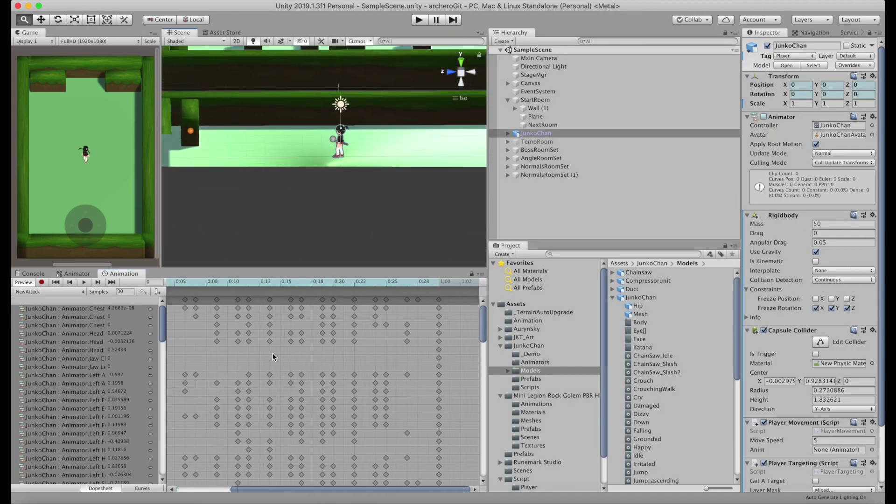
click(191, 286)
mouse_move(191, 285)
mouse_down()
mouse_move(310, 293)
mouse_move(300, 294)
mouse_up()
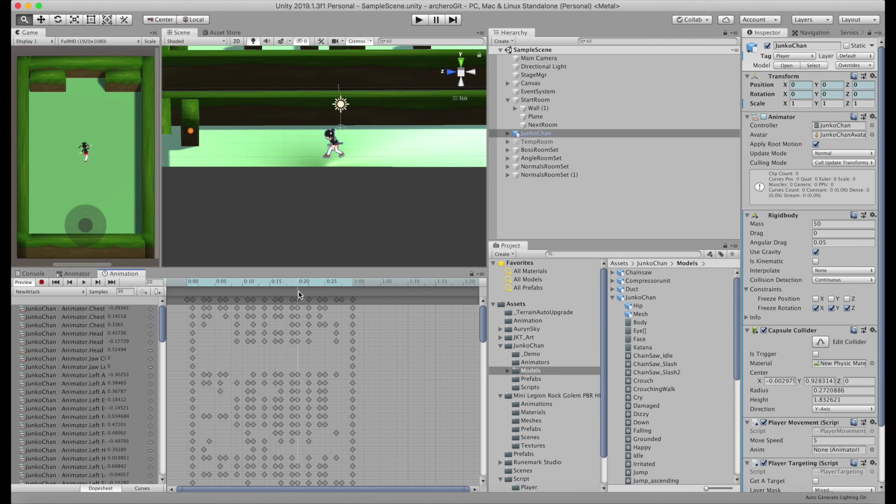
click(158, 295)
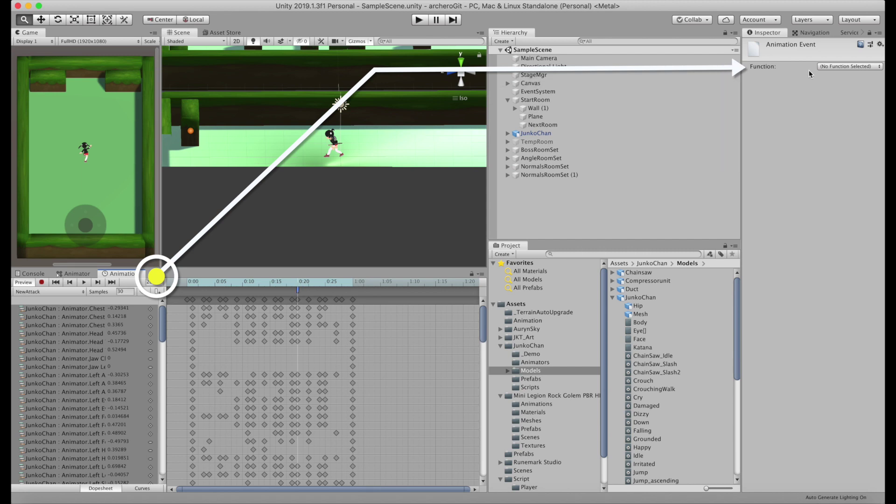
click(845, 68)
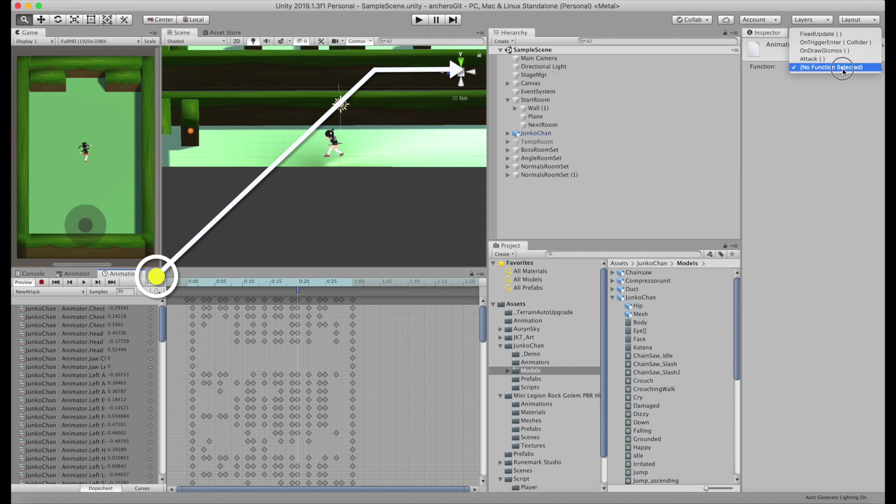
click(812, 60)
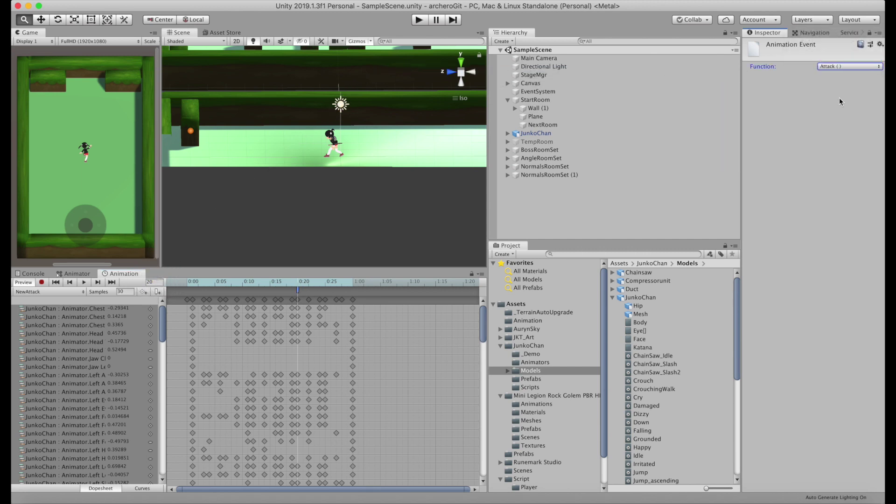
Step: Review the Attack() method in Visual Studio, which spawns PlayerBolt, then return to Unity
key(super+Tab)
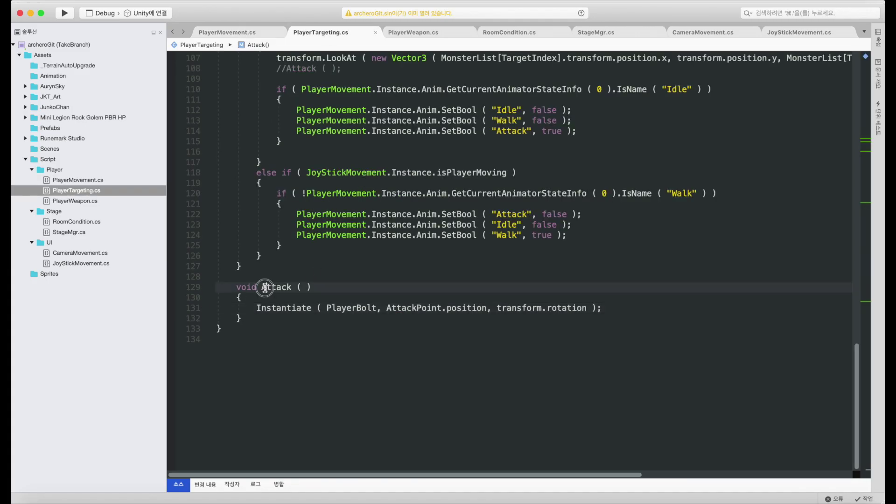
drag(237, 287, 277, 322)
click(286, 317)
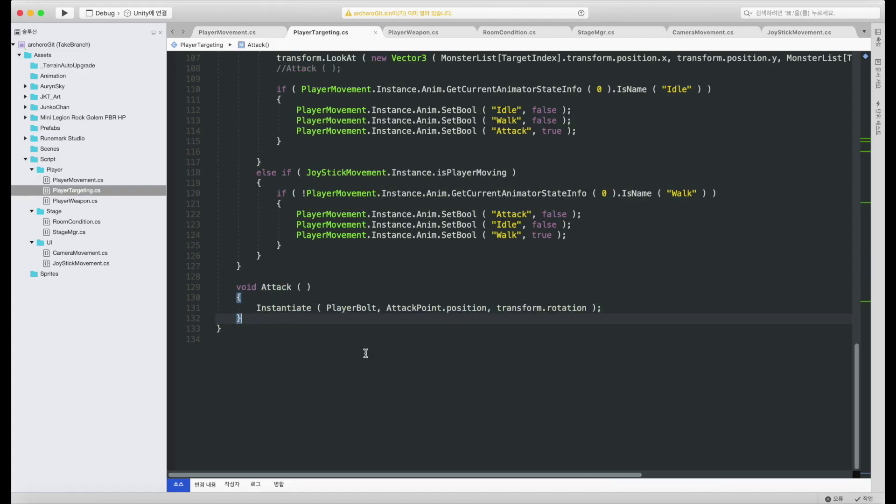
scroll(369, 343, up, 4)
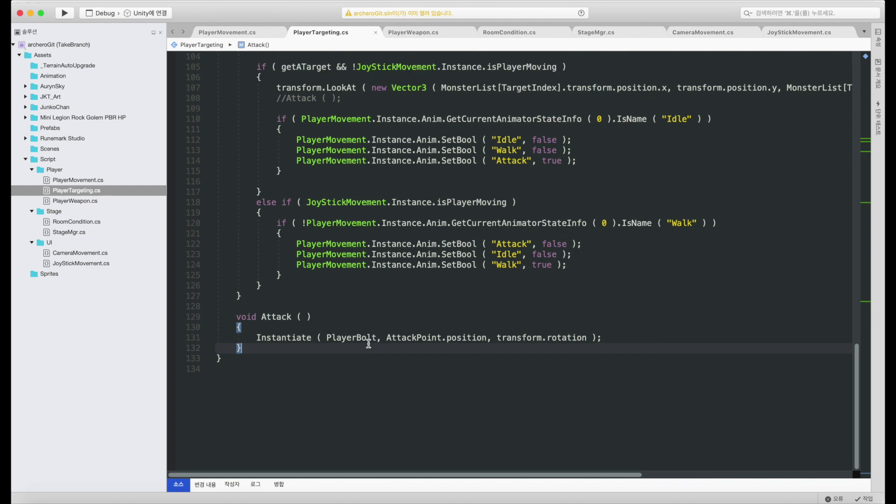
key(super+Tab)
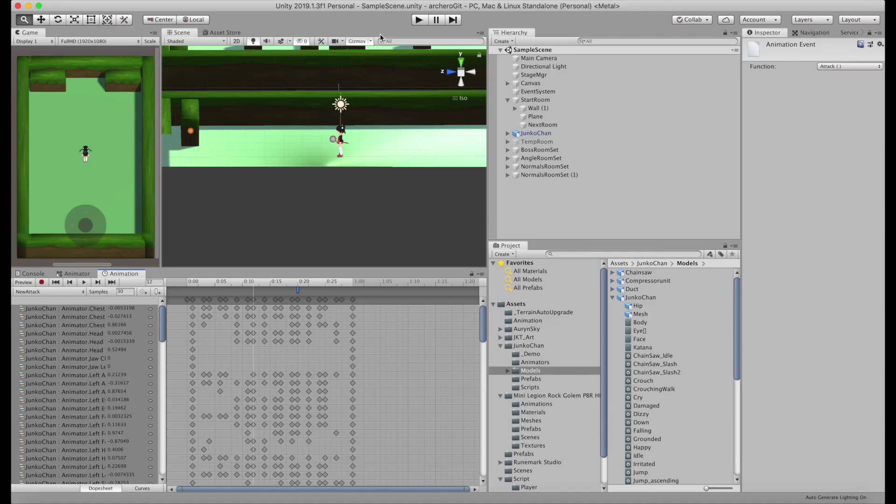
Step: Run the game, tick Attack in the Animator to spawn a Potato clone, then stop
click(422, 23)
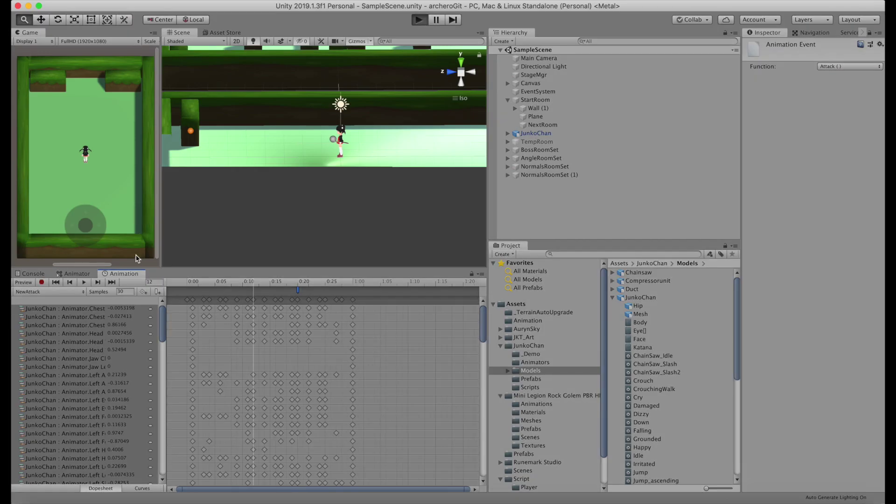
click(84, 274)
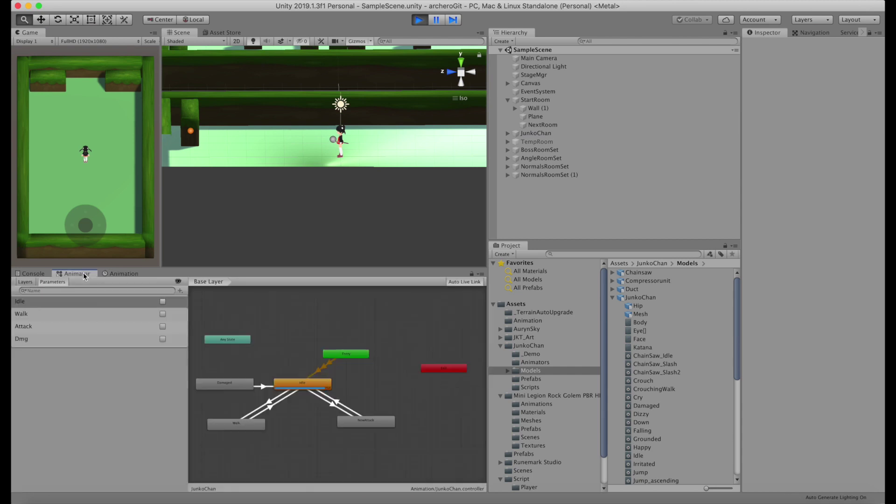
click(159, 326)
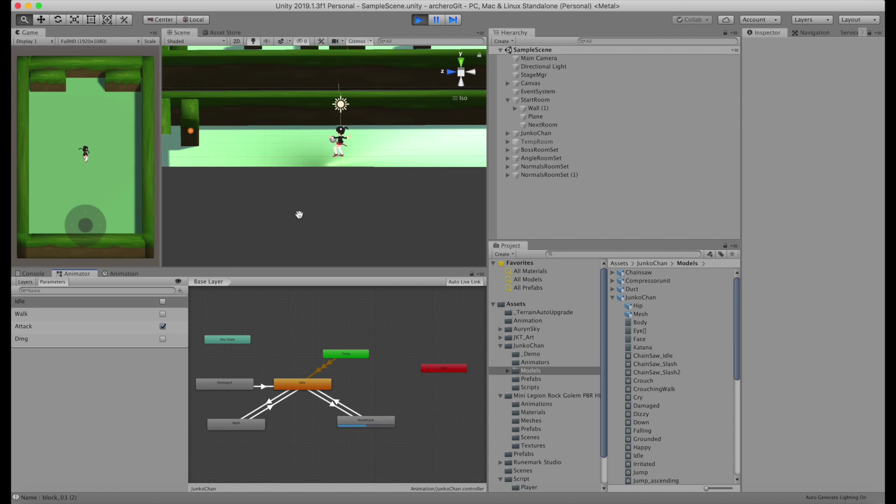
scroll(299, 221, down, 5)
scroll(326, 221, down, 3)
key(super+p)
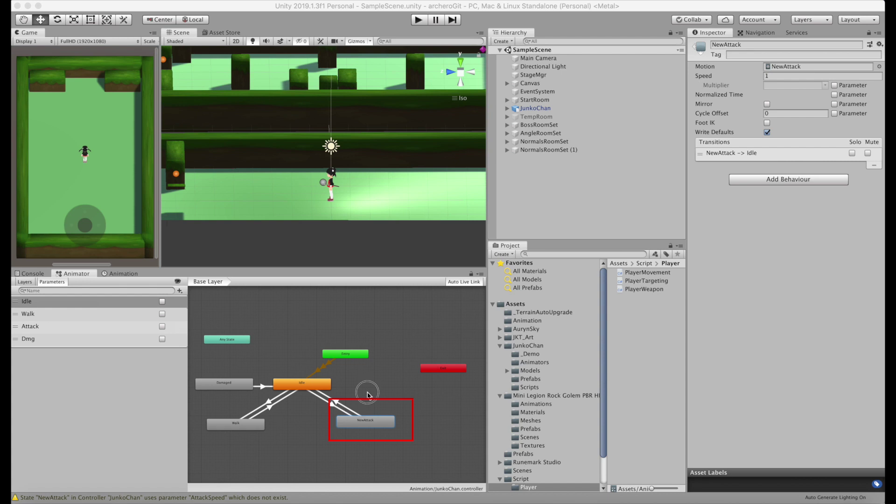
Step: Turn on the parameter-driven speed Multiplier for the NewAttack state
click(369, 396)
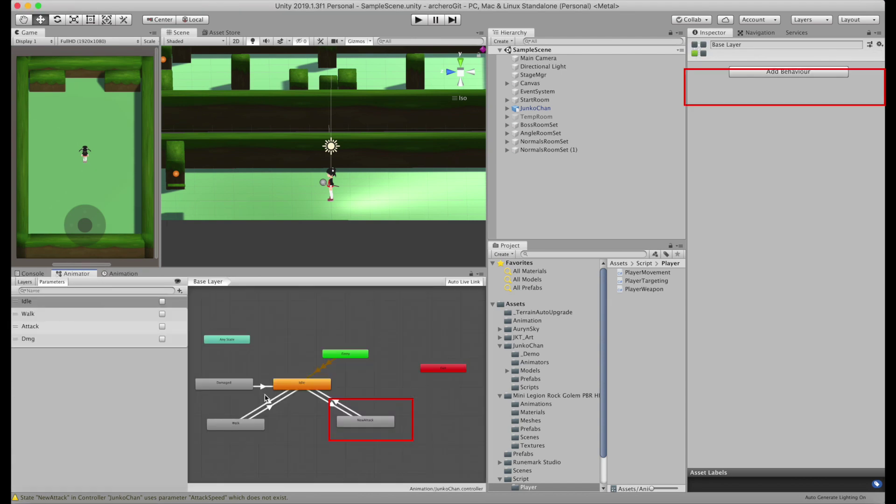
click(366, 422)
scroll(346, 425, up, 5)
scroll(346, 425, down, 6)
scroll(346, 425, up, 2)
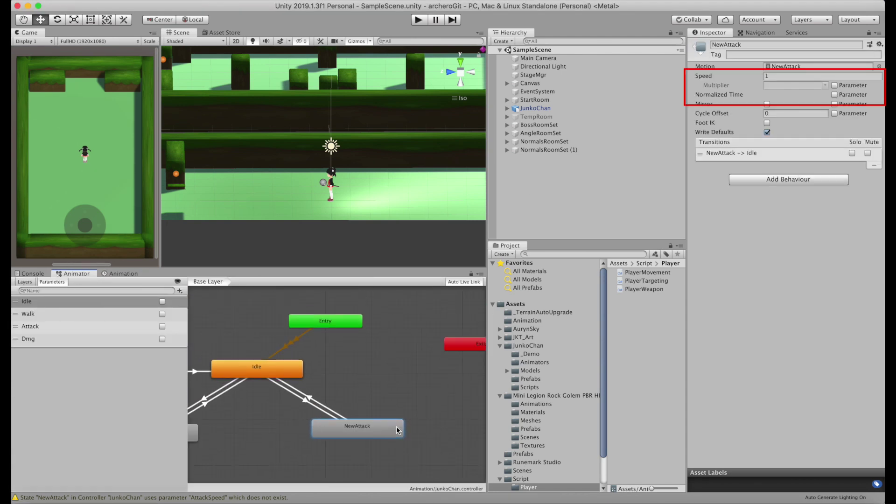
click(836, 85)
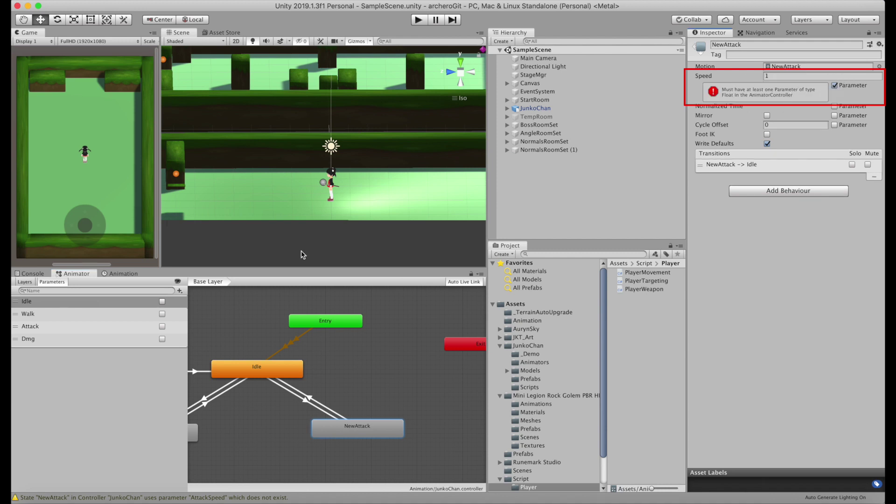
Step: Add a Float parameter named AttackSpeed with a value of 1.0
click(180, 290)
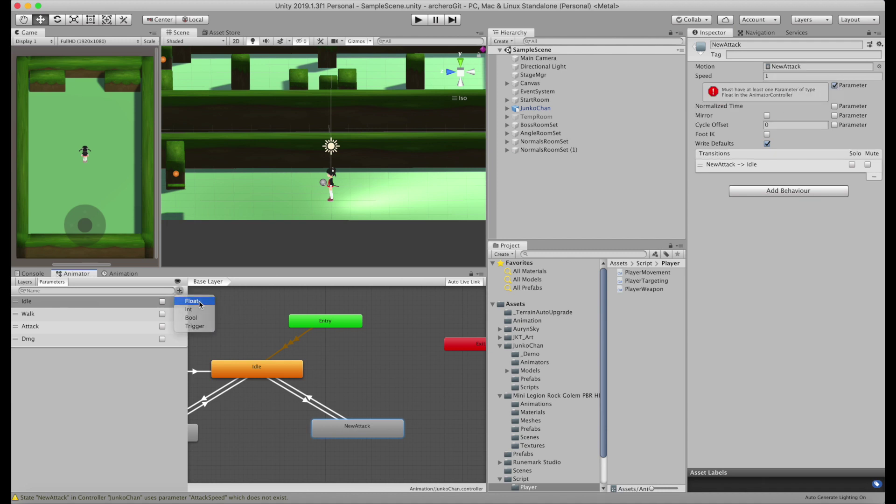
click(194, 301)
text(d)
key(Tab)
text(1.0)
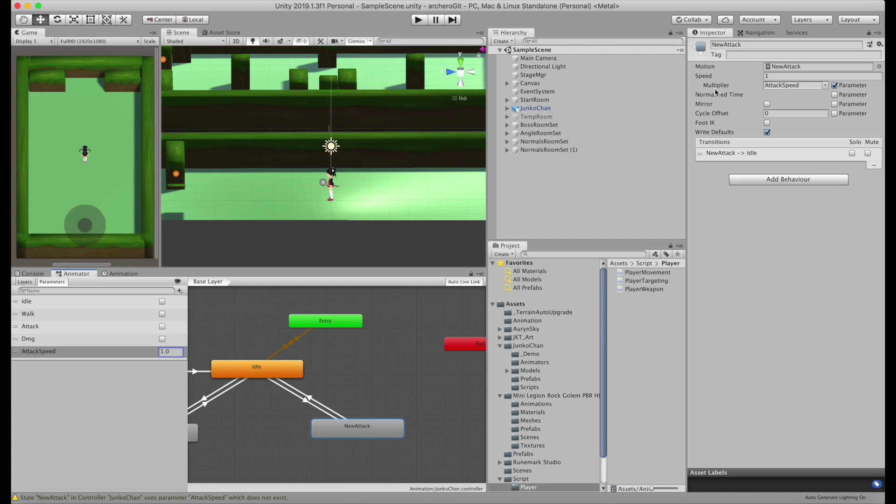
Step: In Attack(), add PlayerMovement.Instance.Anim.SetFloat("AttackSpeed", 1f)
key(super+Tab)
key(Return)
text(P)
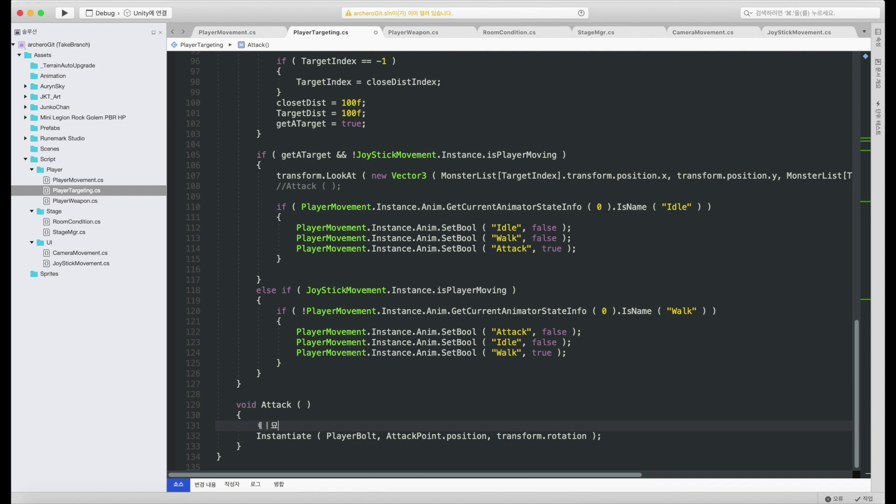
text(layerMovement.Instance.Anim.SetFloat("AttackS)
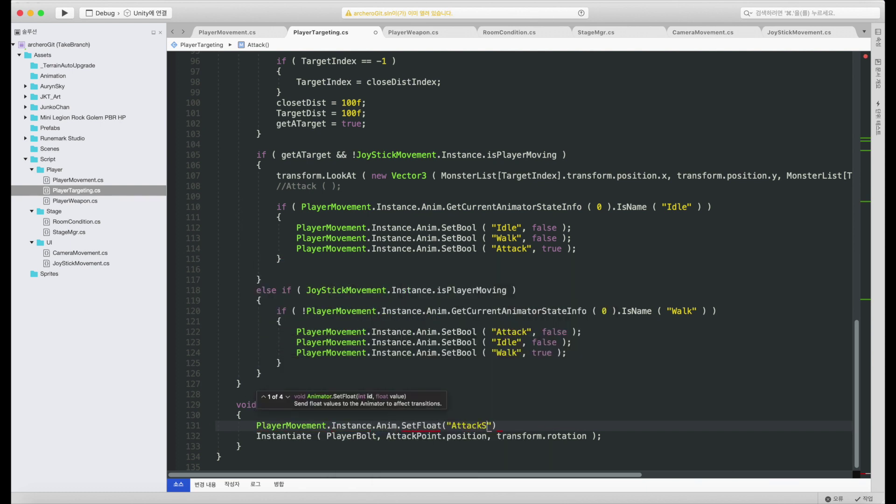
text(", 1f;)
key(super+Tab)
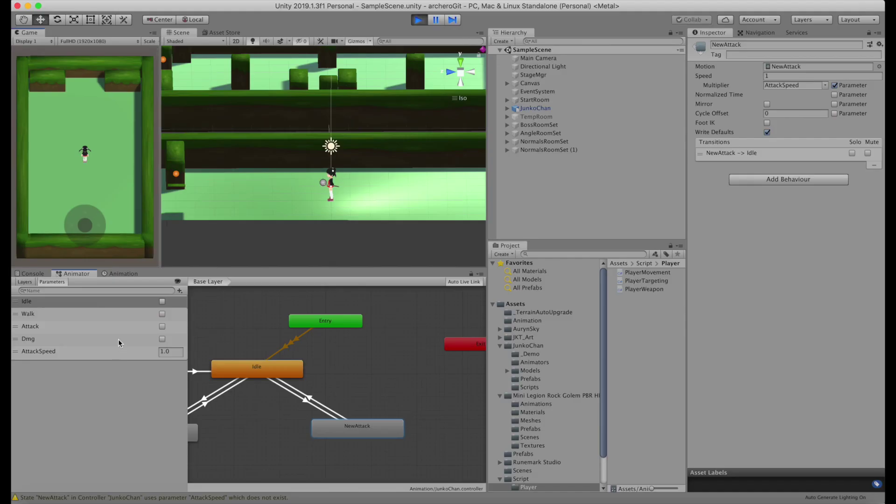
Step: During play, try AttackSpeed at 10 and 0.5, finishing at 1.5
double_click(163, 351)
text(2)
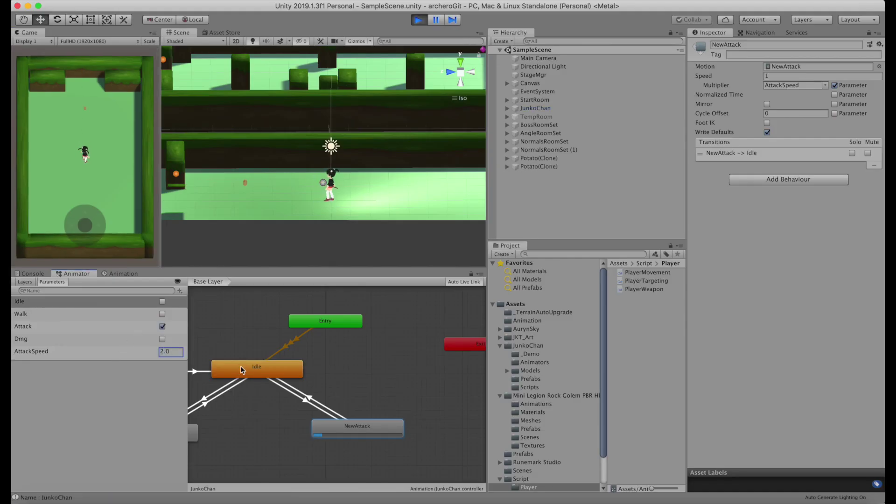
text(10)
key(Return)
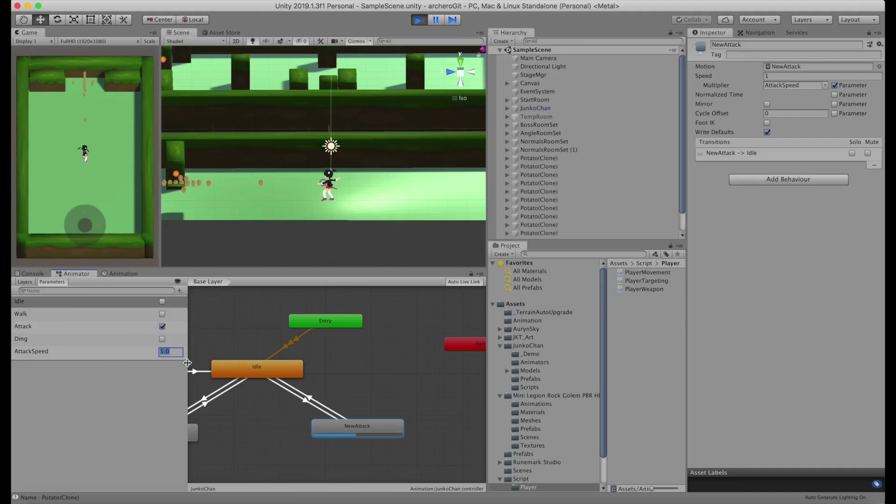
text(0.5)
key(Return)
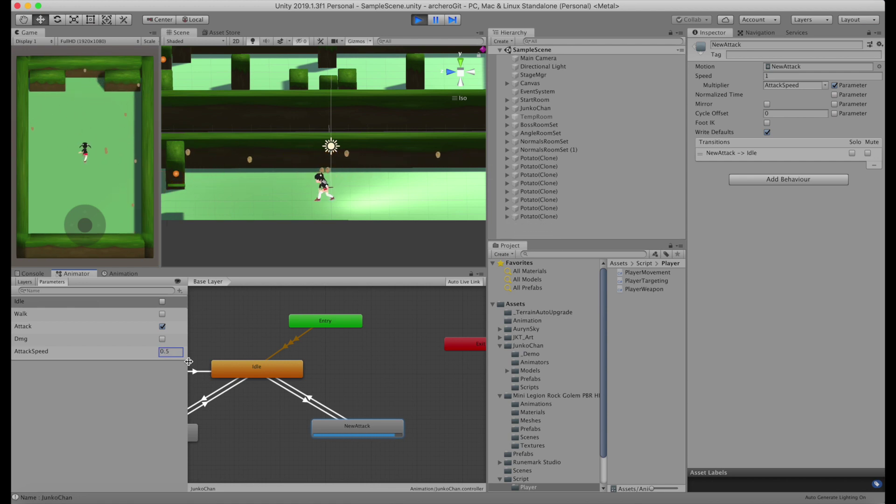
text(1.5)
key(Return)
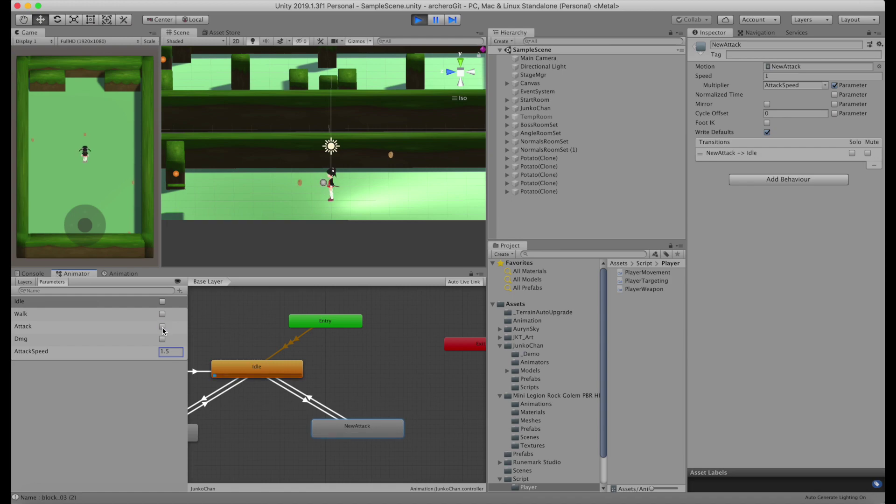
click(186, 501)
Step: Replace the hard-coded 1f AttackSpeed in Attack() with a public float atkSpd field and save the script
double_click(537, 425)
text(atkSpd );)
click(236, 394)
text(public float)
key(super+x)
key(super+v)
key(super+Tab)
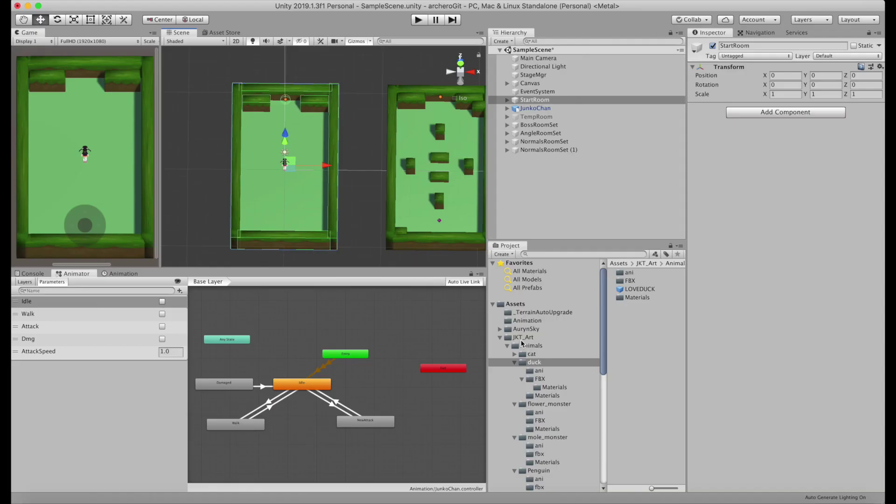
Step: Add a trigger Box Collider to the StartRoom object in Unity
click(531, 102)
click(786, 113)
click(766, 161)
alt+drag(327, 140, 374, 140)
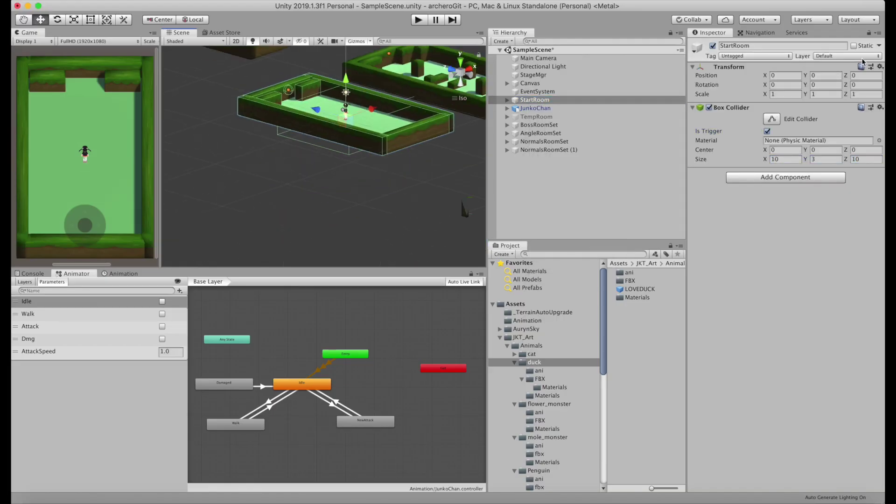
Step: Set the room collider's Center Z to 7 and place the LOVEDUCK model into the start room
click(866, 150)
text(7)
drag(640, 289, 328, 111)
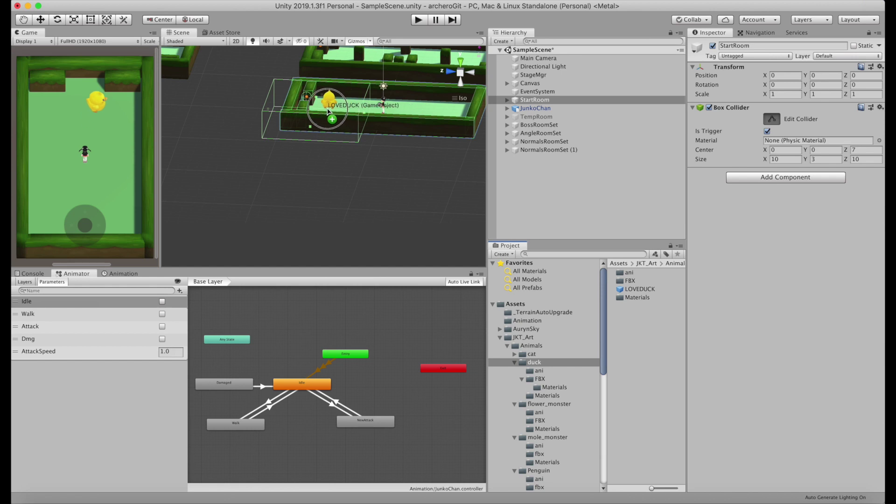
scroll(520, 486, down, 5)
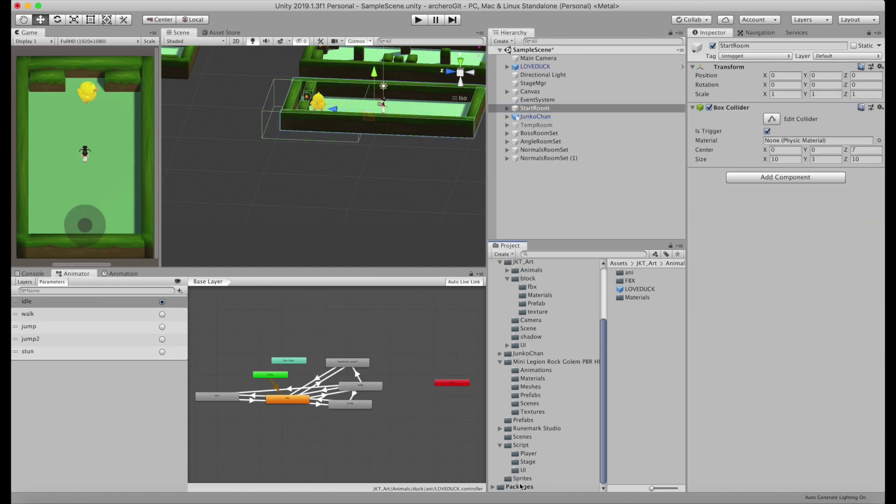
click(527, 462)
drag(647, 272, 786, 176)
Step: Give LOVEDUCK a Rigidbody and start Play mode to test the duck
click(535, 116)
click(535, 66)
click(786, 289)
click(764, 331)
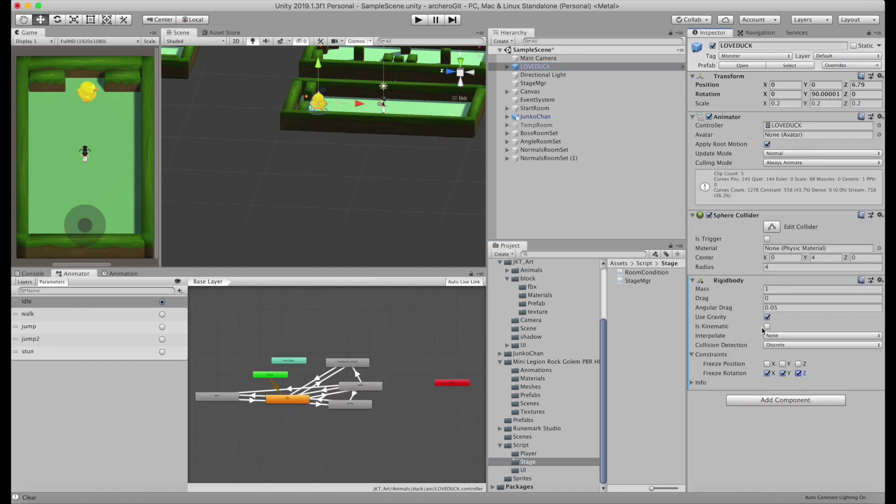
key(super+p)
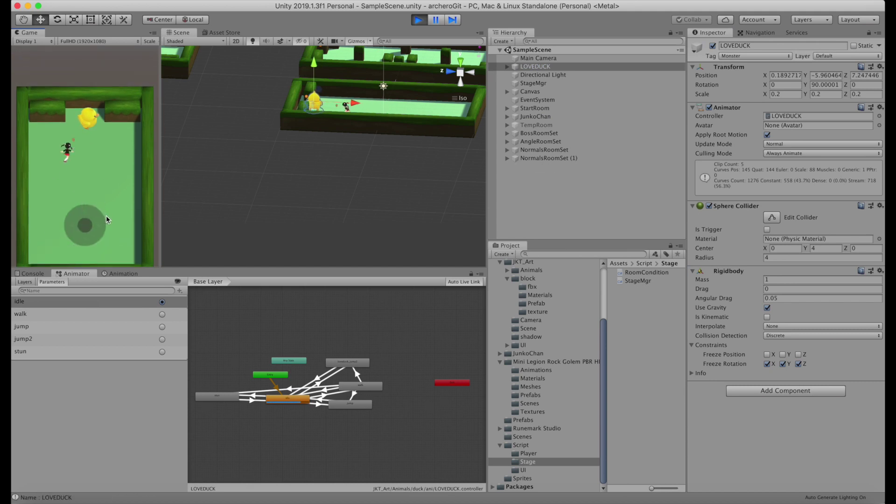
Step: Move the targeting code in PlayerTargeting.cs into a new SetTarget() method
key(super+Tab)
scroll(349, 311, up, 5)
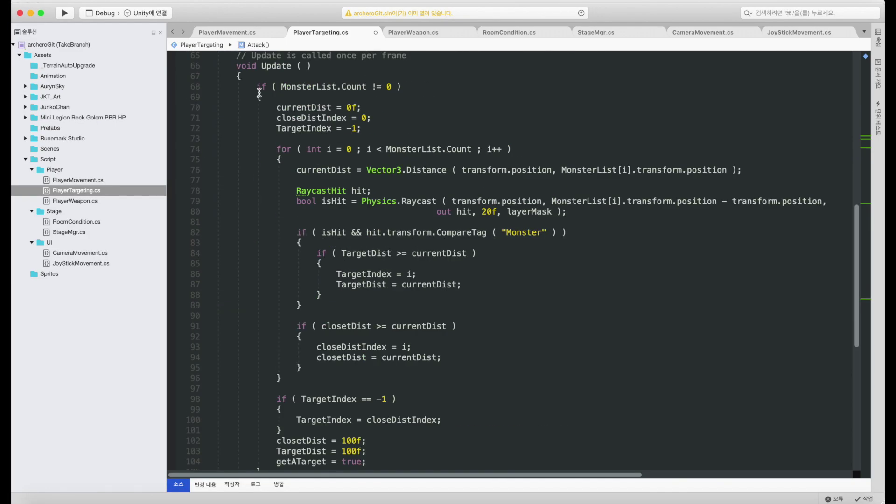
drag(256, 94, 374, 424)
text(void SetTarget ( ) { })
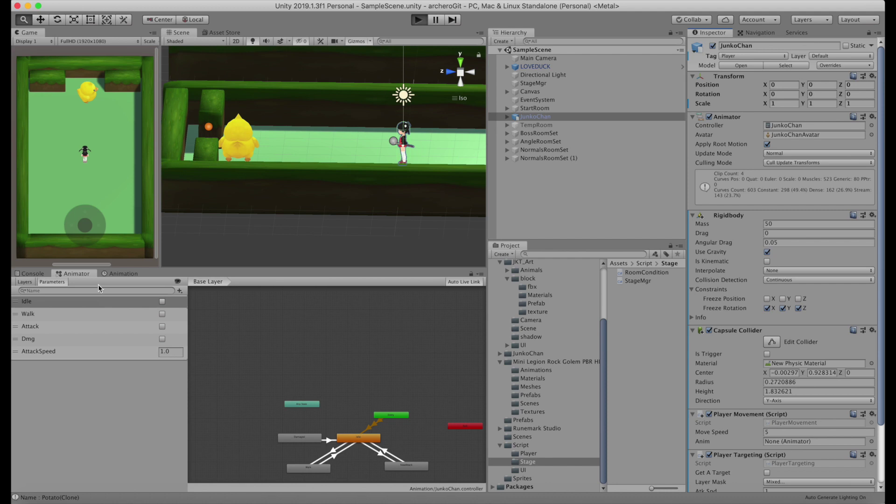
Step: In Play mode, try Player Targeting Atk Spd values of 5, 0.5 and 2 to check AttackSpeed follows
click(775, 481)
text(5)
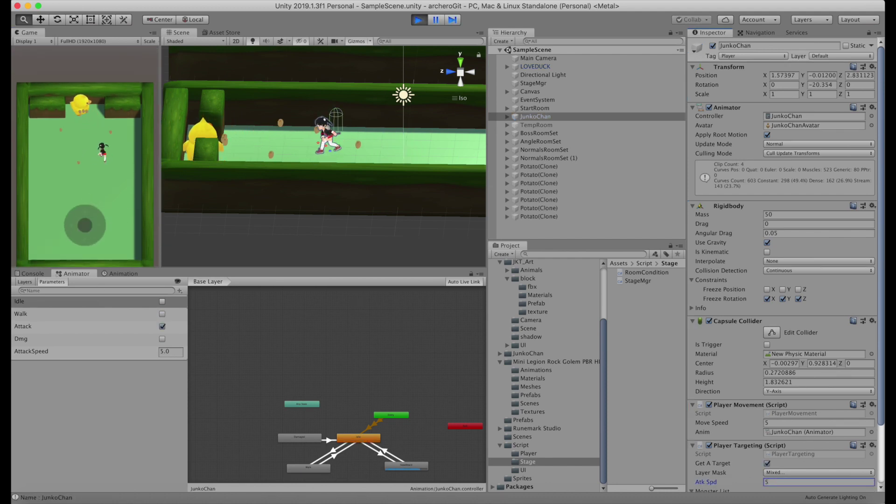
key(BackSpace)
text(0.5)
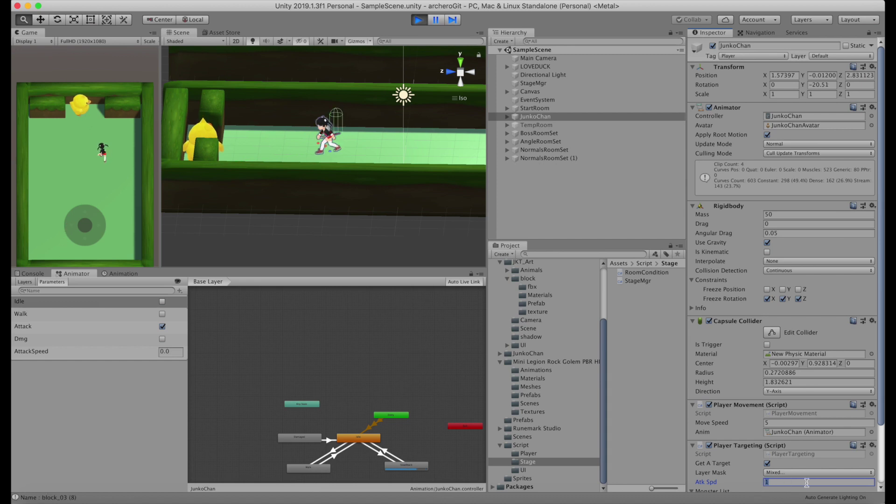
scroll(806, 482, down, 3)
click(798, 415)
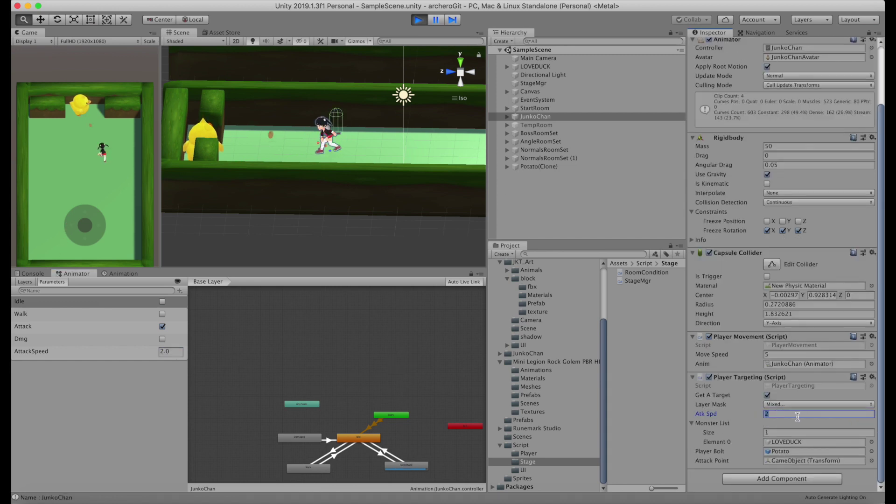
text(0.5)
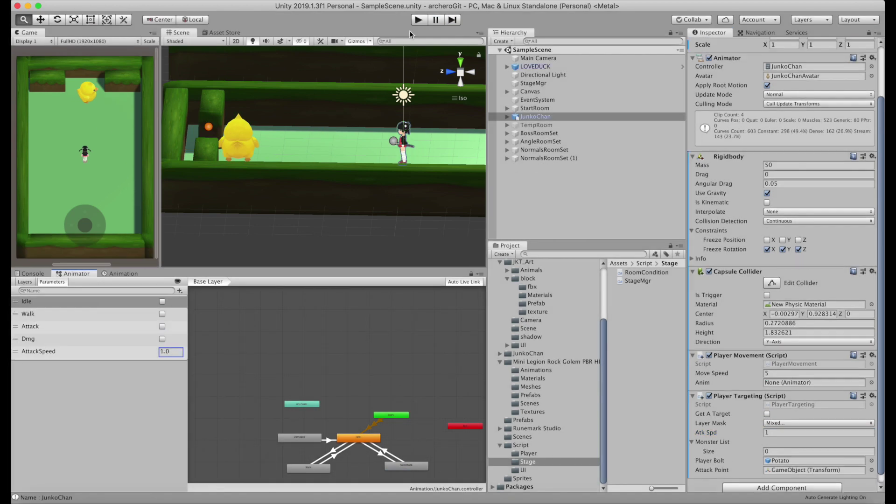
key(super+Tab)
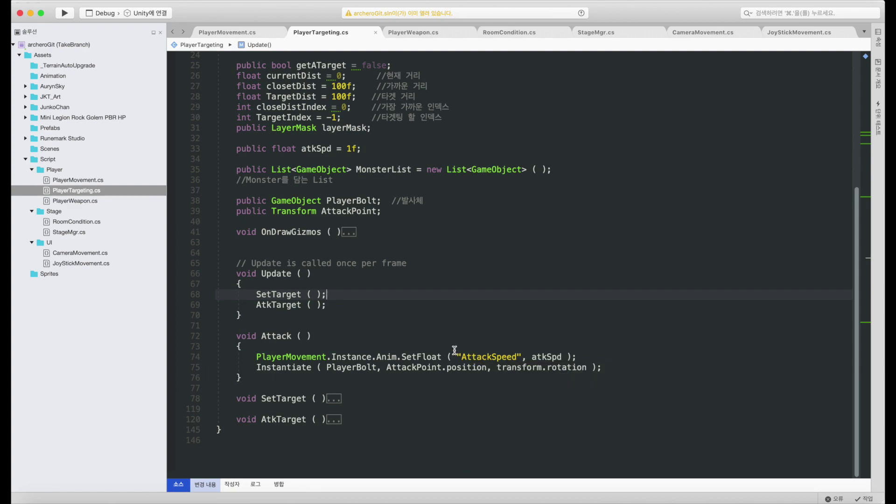